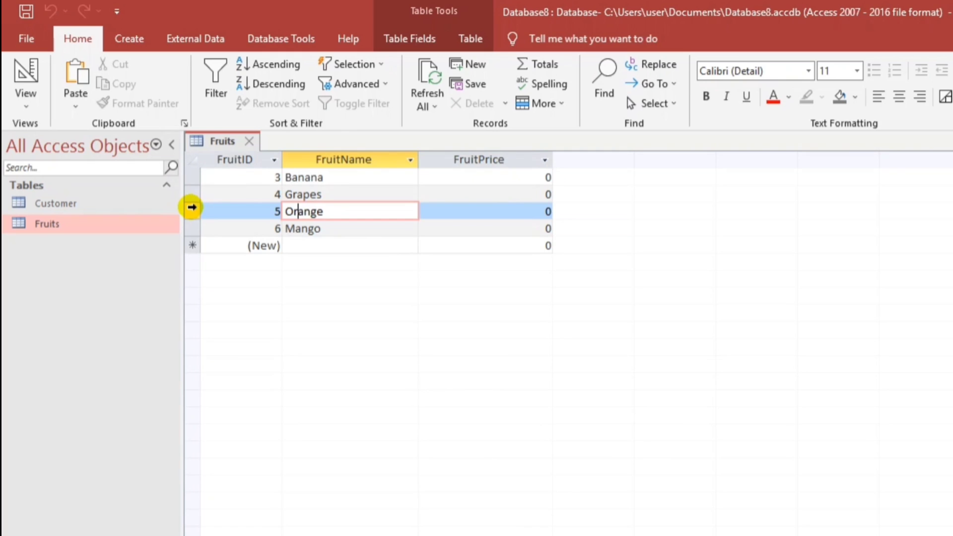
Delete the Orange record from the Fruits table and confirm the deletion.
click(194, 207)
right_click(194, 207)
click(233, 240)
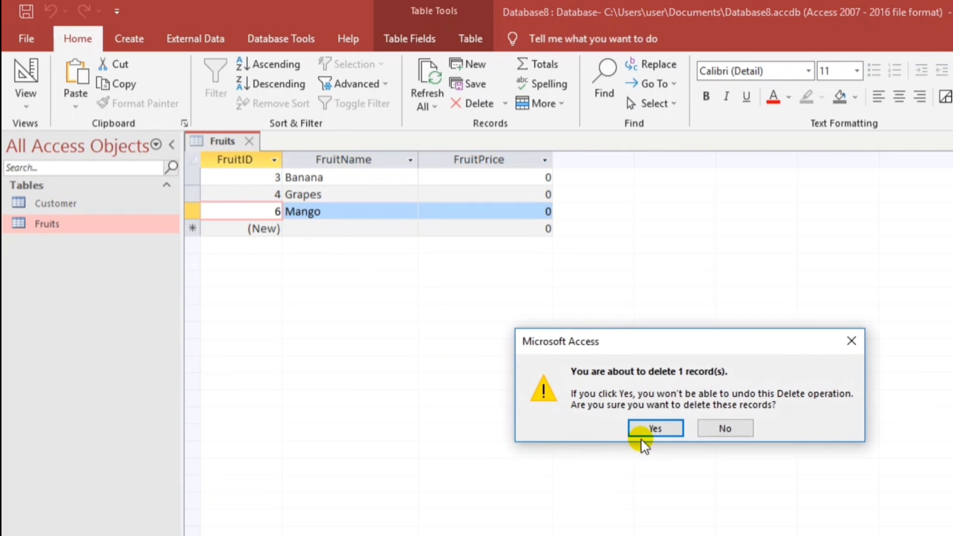
click(636, 430)
click(361, 210)
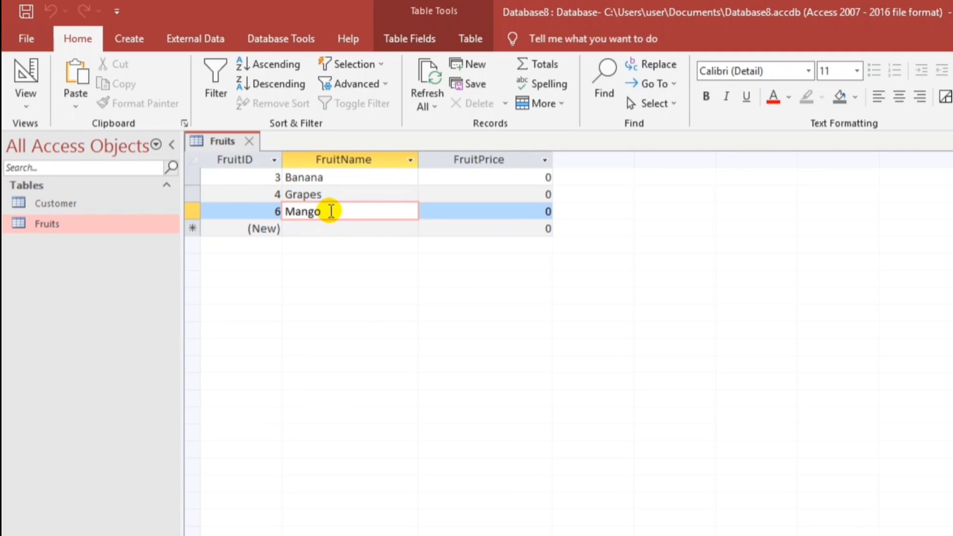
click(334, 194)
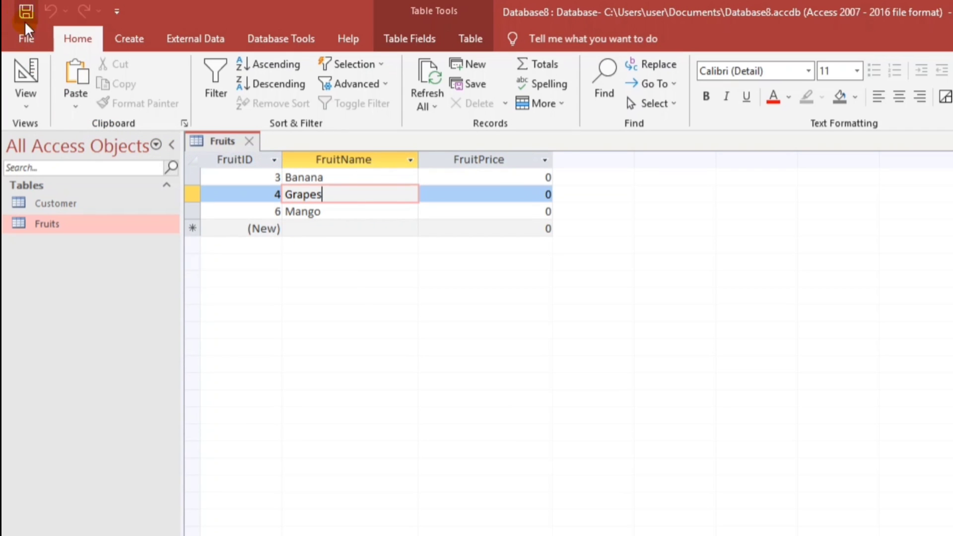
Switch the Fruits table to Design View and copy the FruitID field name into the empty row below FruitPrice.
click(25, 71)
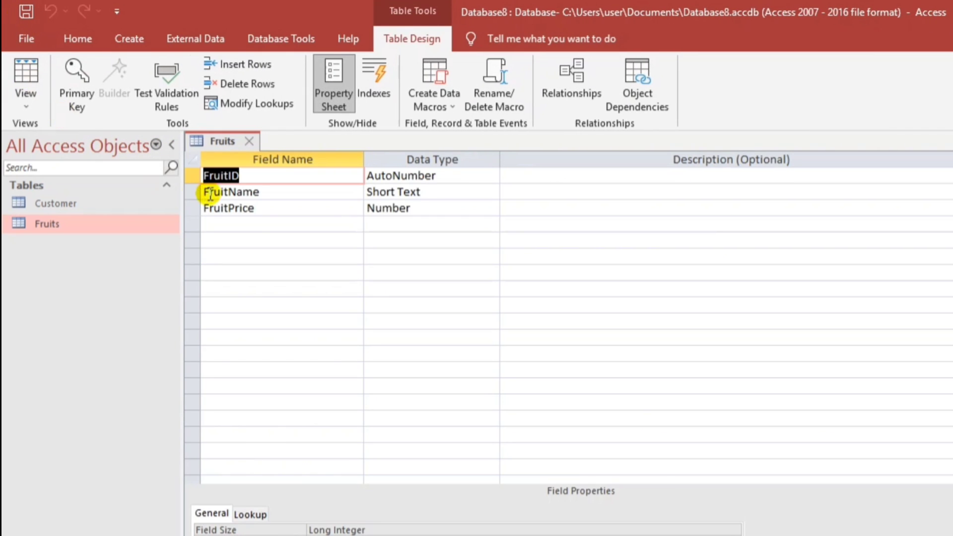
click(256, 223)
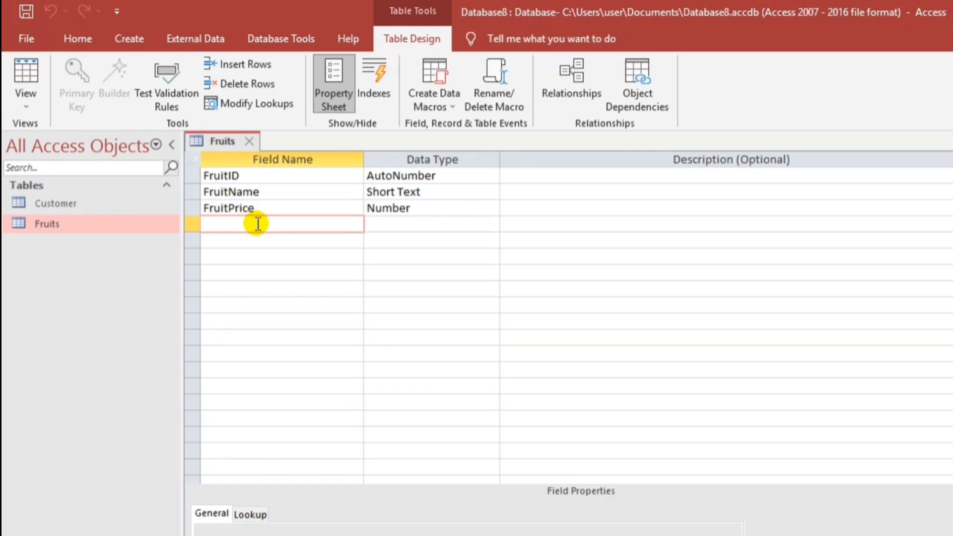
click(275, 252)
click(255, 175)
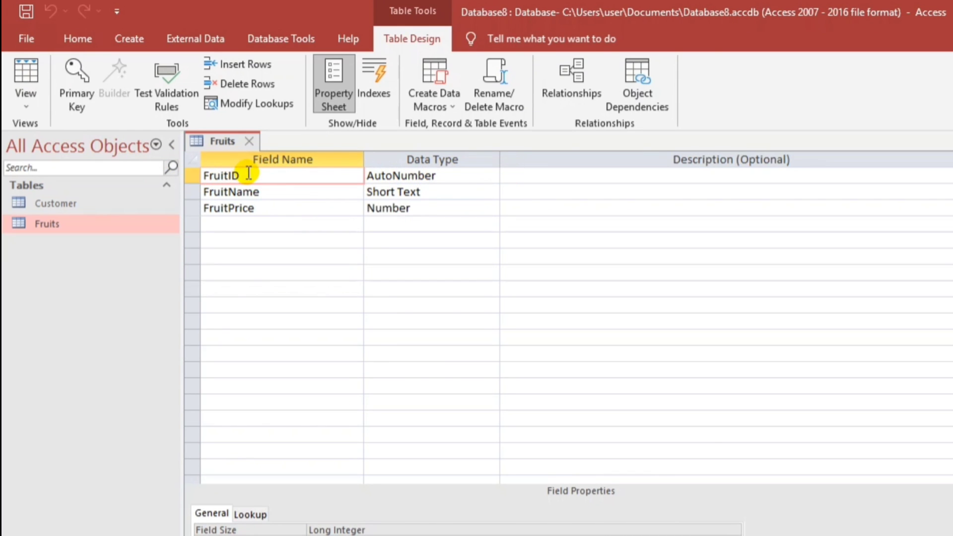
double_click(249, 174)
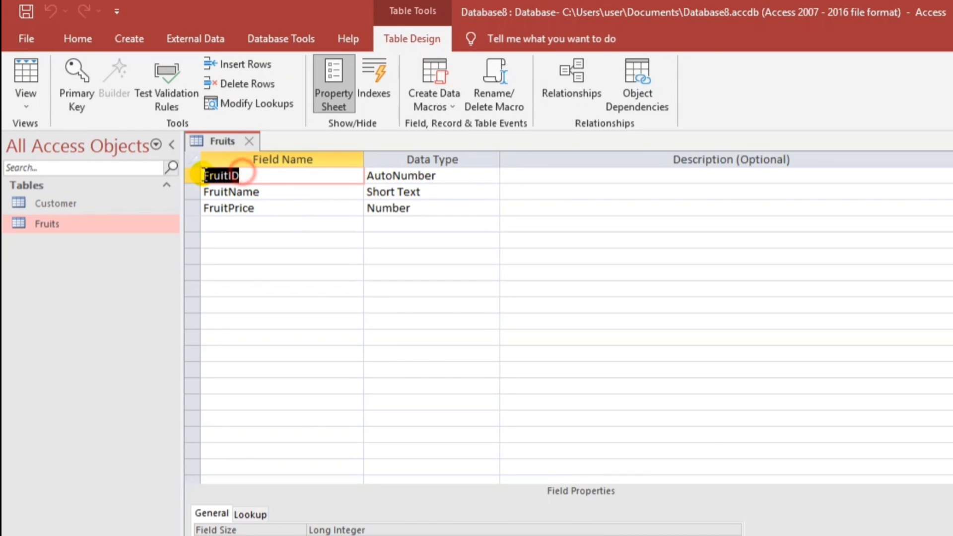
key(ctrl+c)
click(208, 224)
key(ctrl+v)
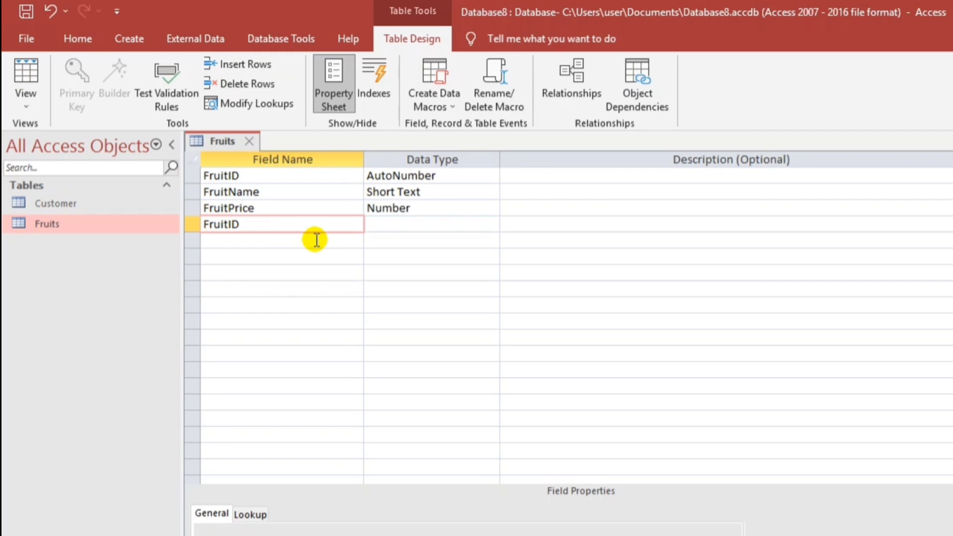
Set the data type of the new FruitID field below FruitPrice to AutoNumber.
click(390, 228)
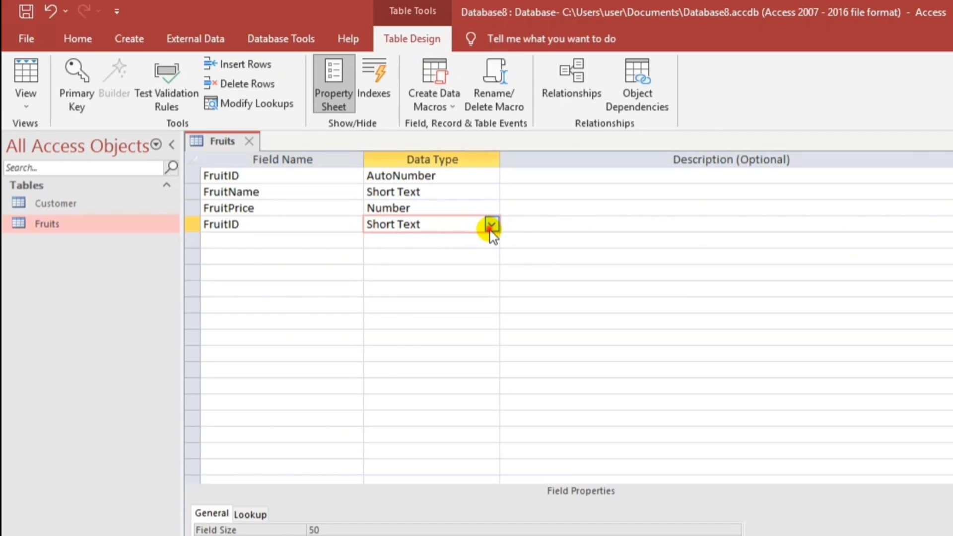
click(491, 225)
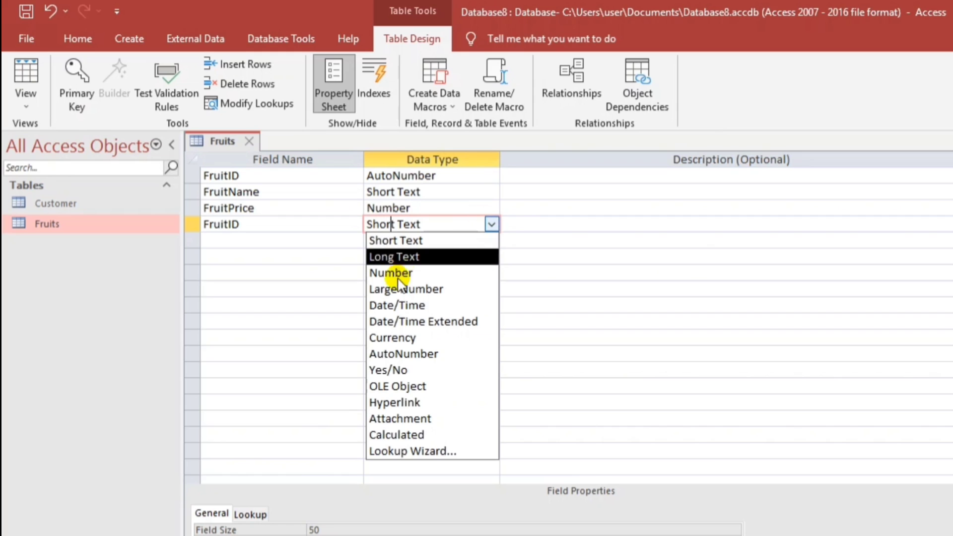
click(394, 355)
click(335, 254)
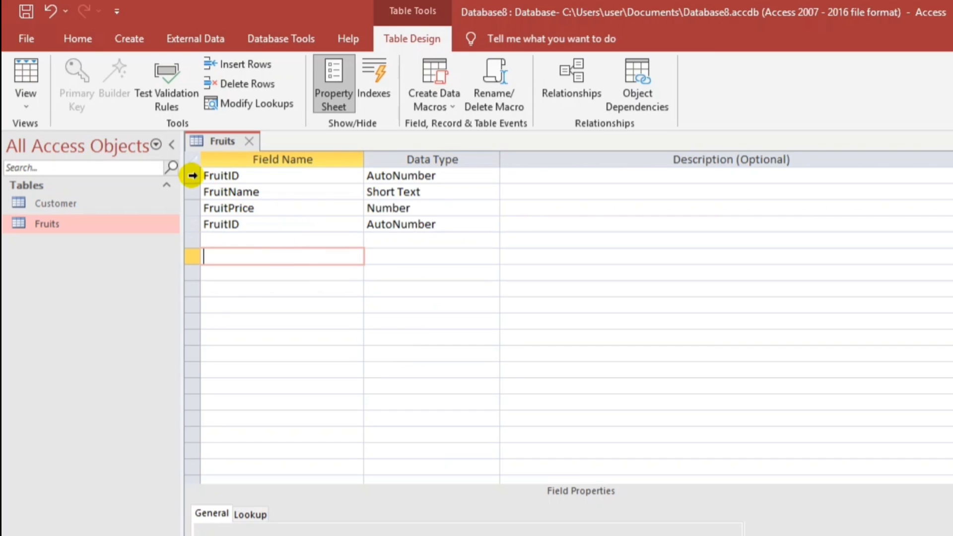
Delete the original FruitID field in the first row and accept the removal of its indexes.
click(192, 176)
right_click(193, 177)
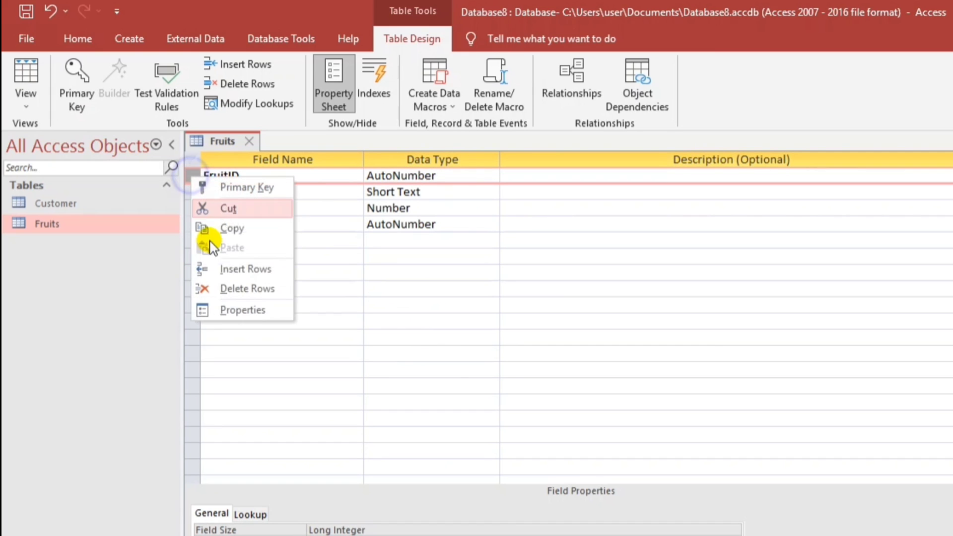
click(242, 290)
click(642, 425)
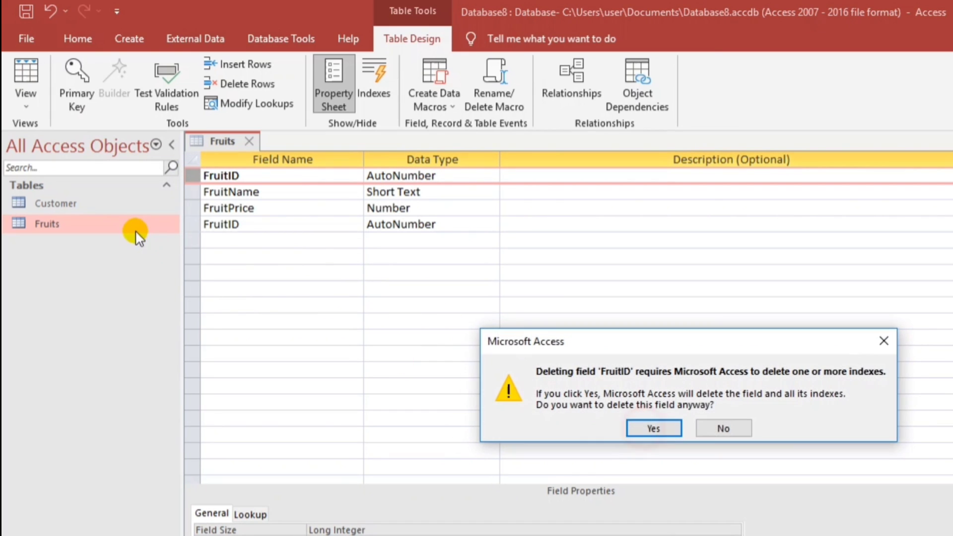
click(642, 426)
Move the new FruitID field above FruitName, then save the table while switching to Datasheet View.
click(193, 209)
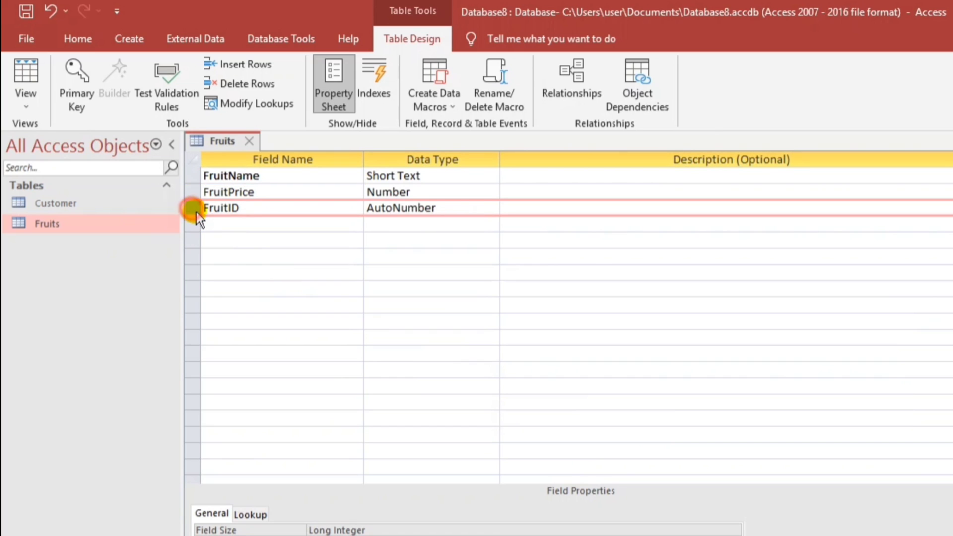
drag(195, 213, 197, 175)
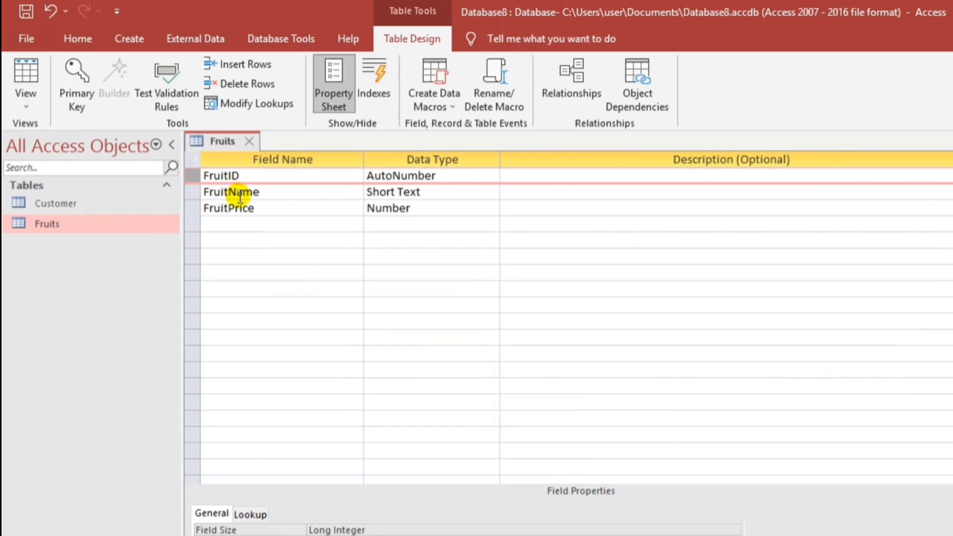
click(24, 76)
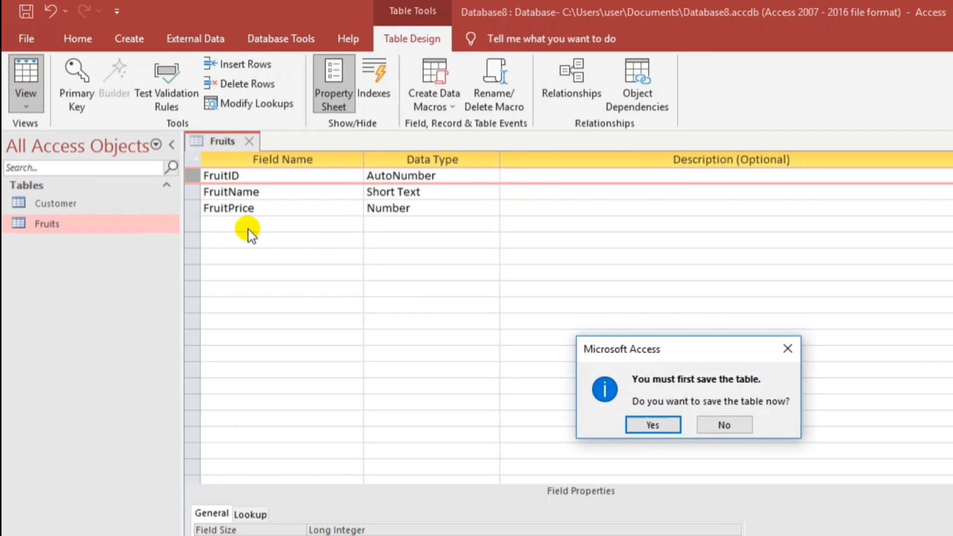
click(647, 425)
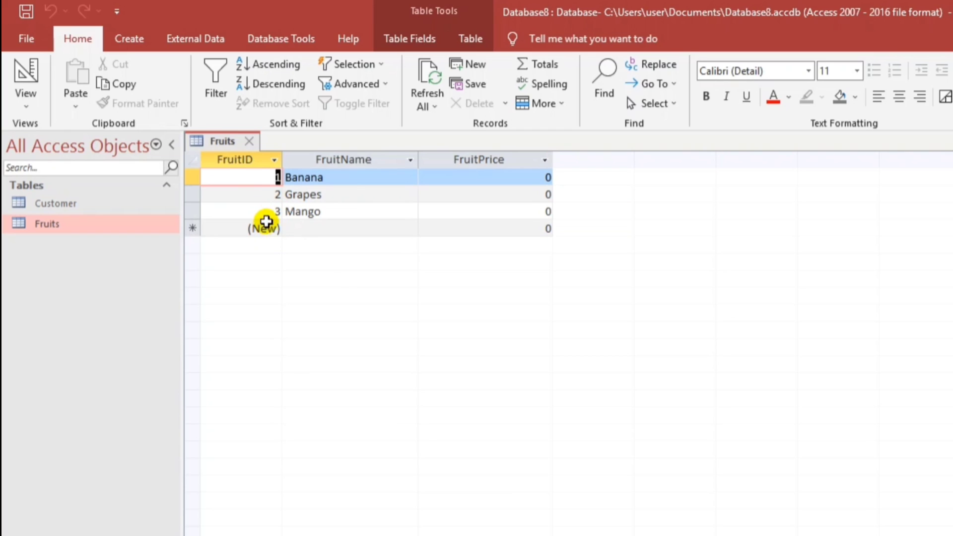
Add a new record with the fruit name Kalamansi to the Fruits table.
click(295, 229)
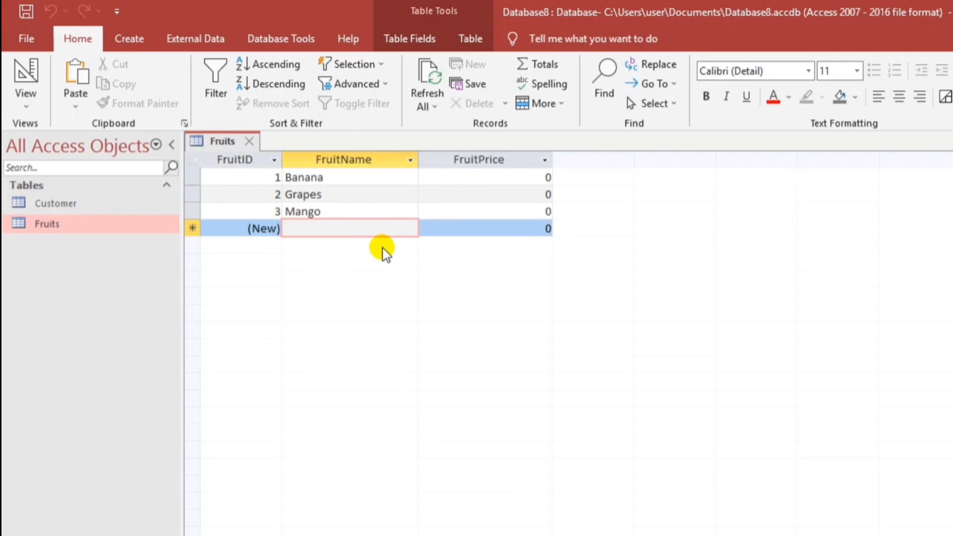
text(Kalama)
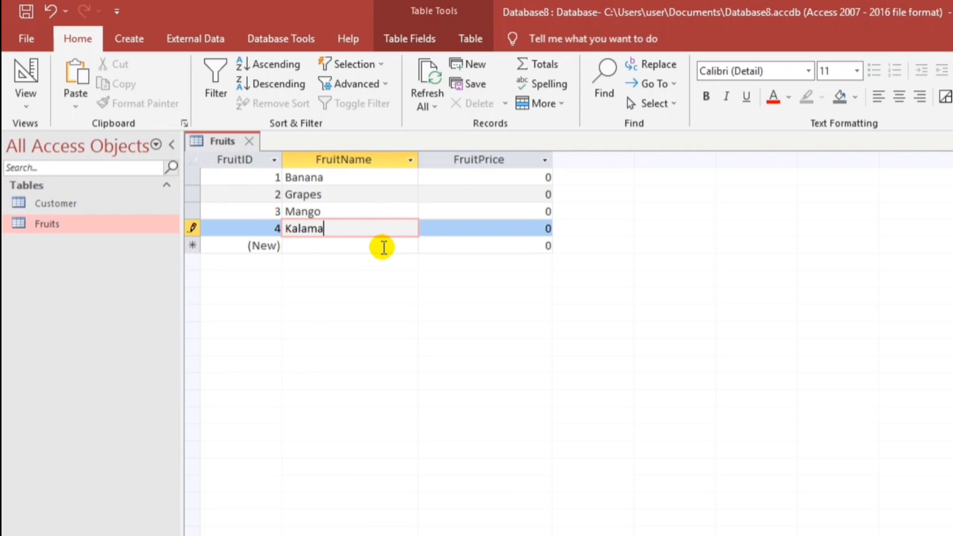
text(nsi)
click(383, 247)
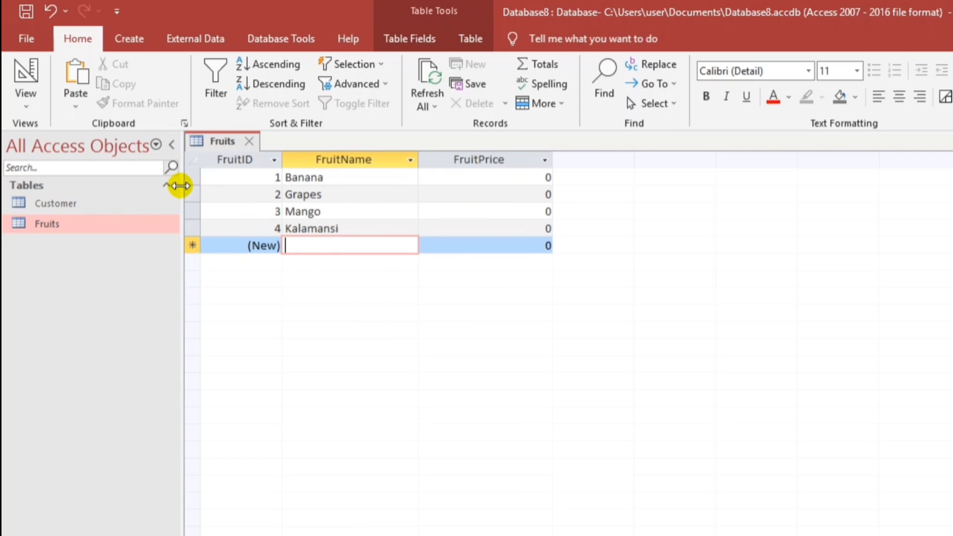
Delete all the records from Banana to Kalamansi in the Fruits table and close the table.
drag(191, 178, 198, 230)
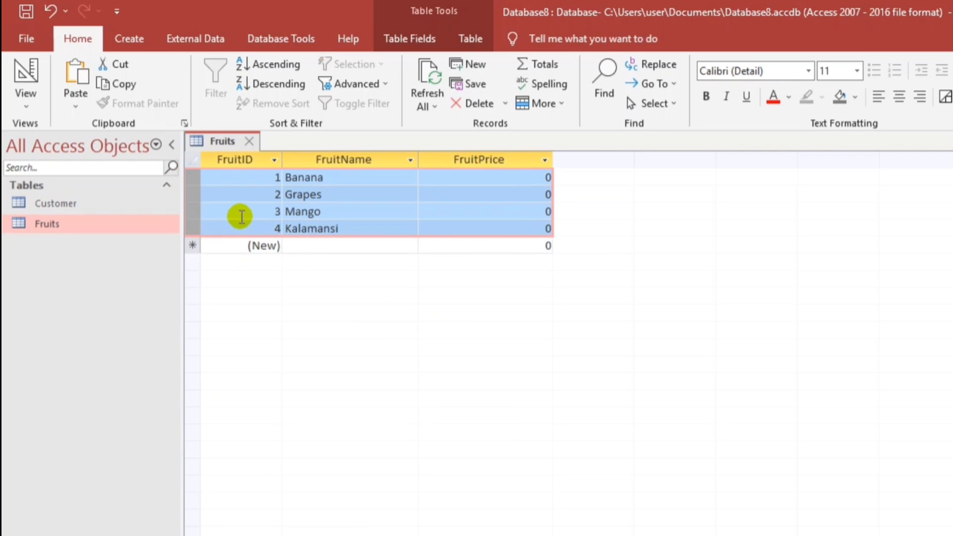
right_click(240, 215)
click(293, 248)
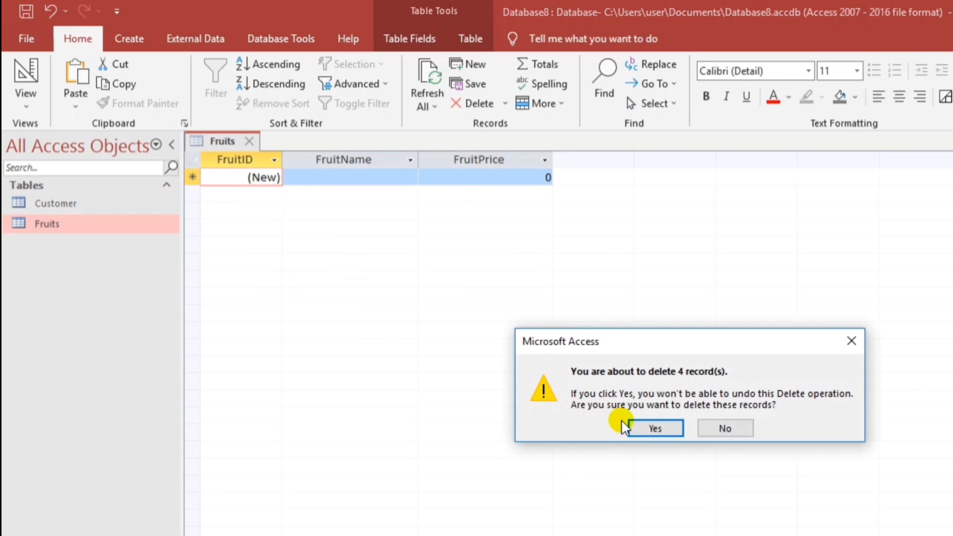
click(650, 427)
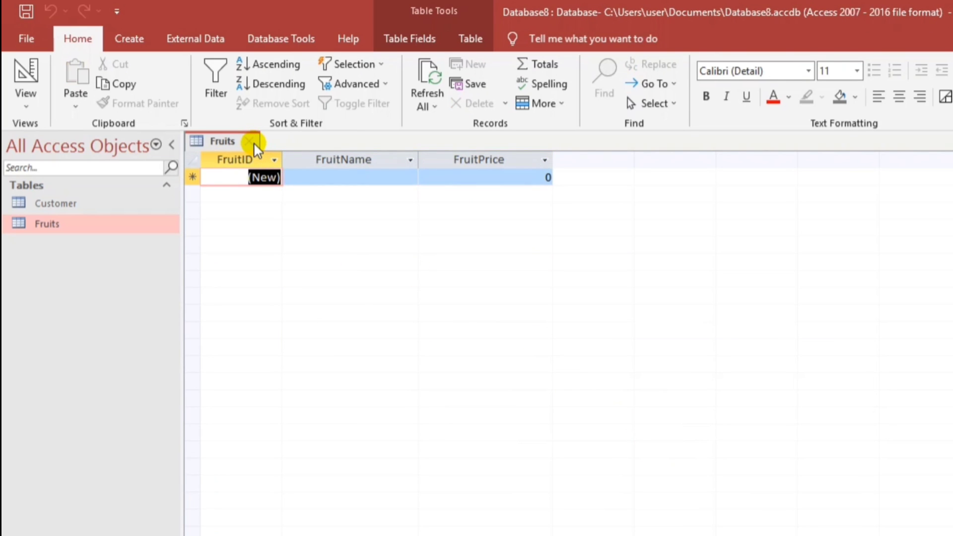
click(252, 142)
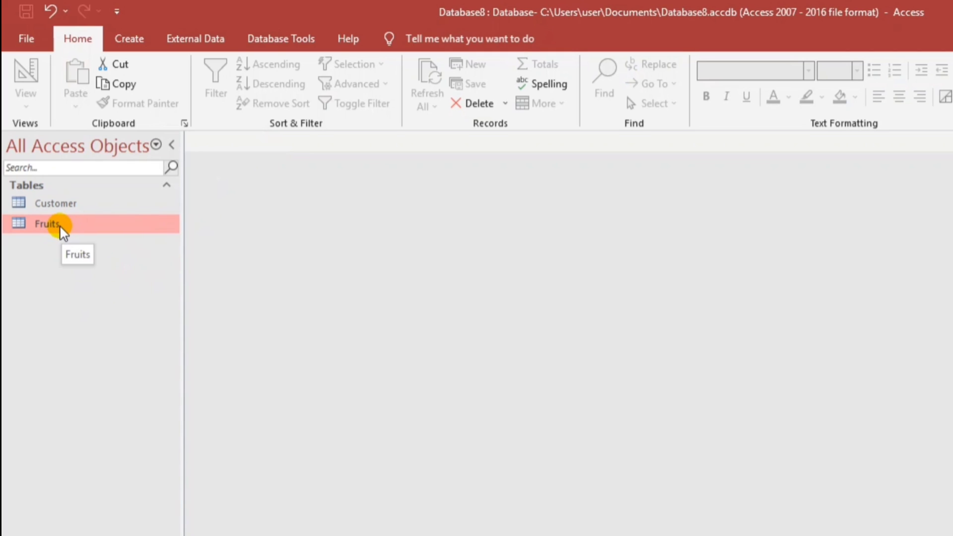
Duplicate the Fruits table with structure and data under the name Copy Of Fruits.
key(ctrl+c)
key(ctrl+v)
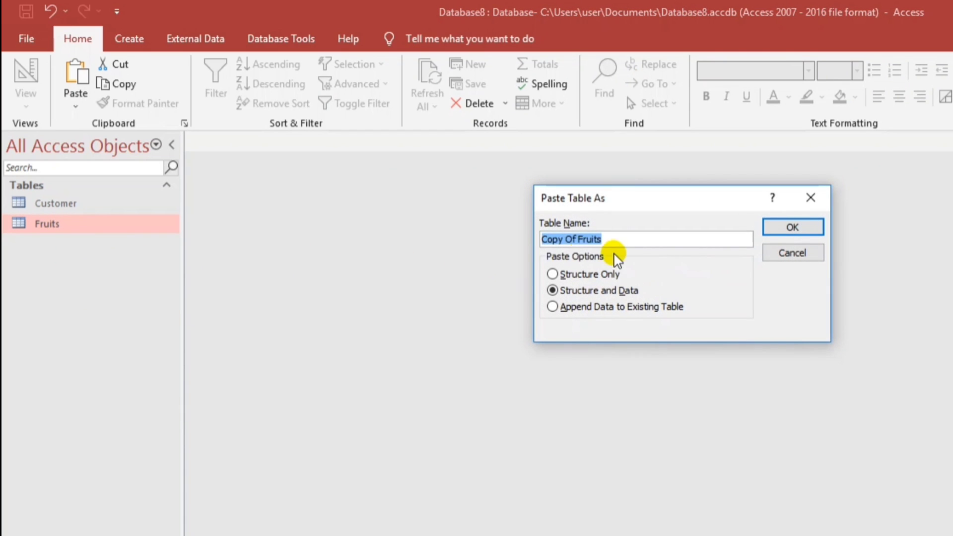
click(778, 226)
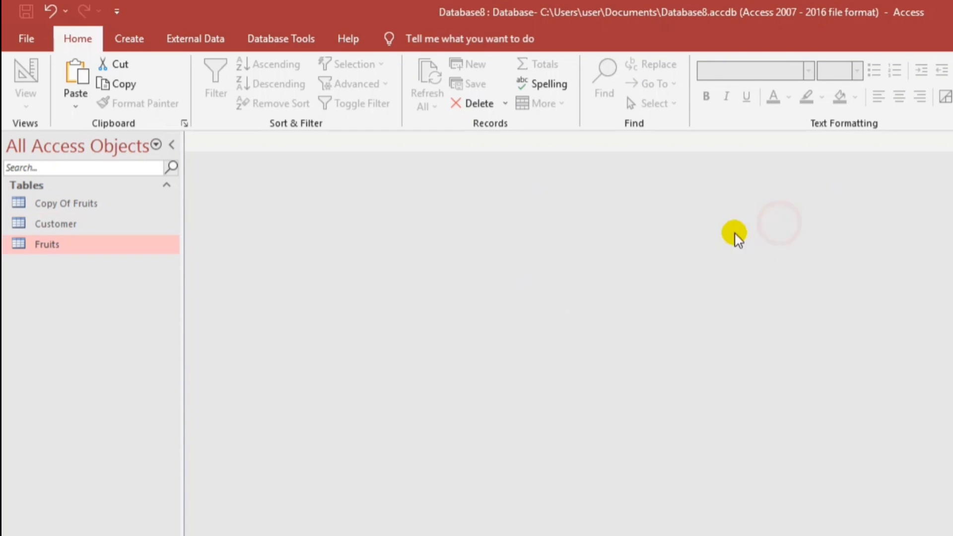
Open Copy Of Fruits in Design View and add a second FruitID field with the AutoNumber data type below FruitPrice.
double_click(69, 202)
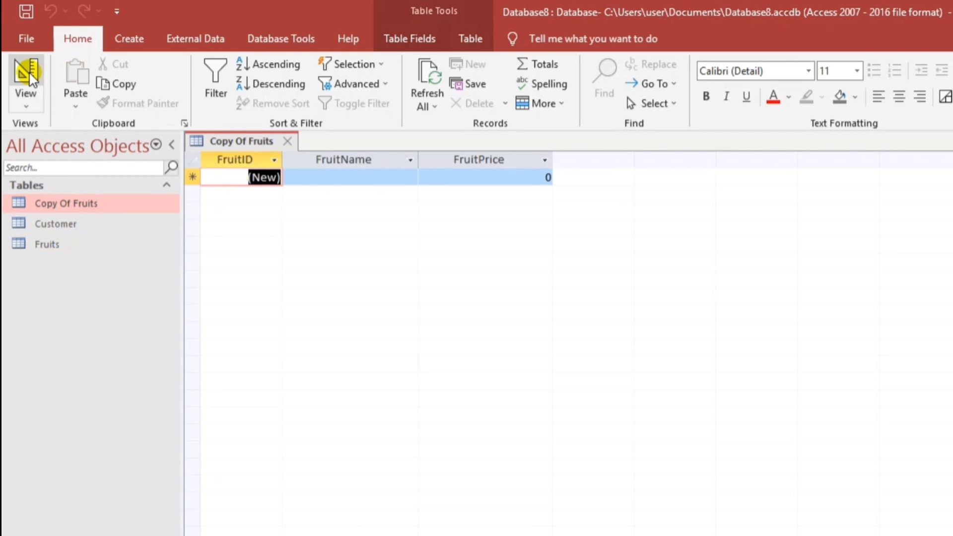
click(28, 74)
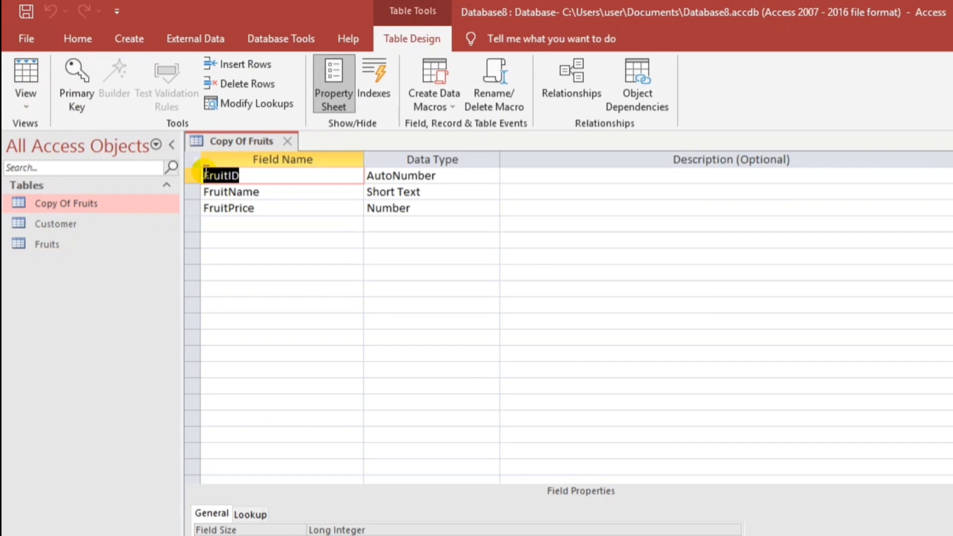
click(215, 224)
text(FruitID)
click(390, 224)
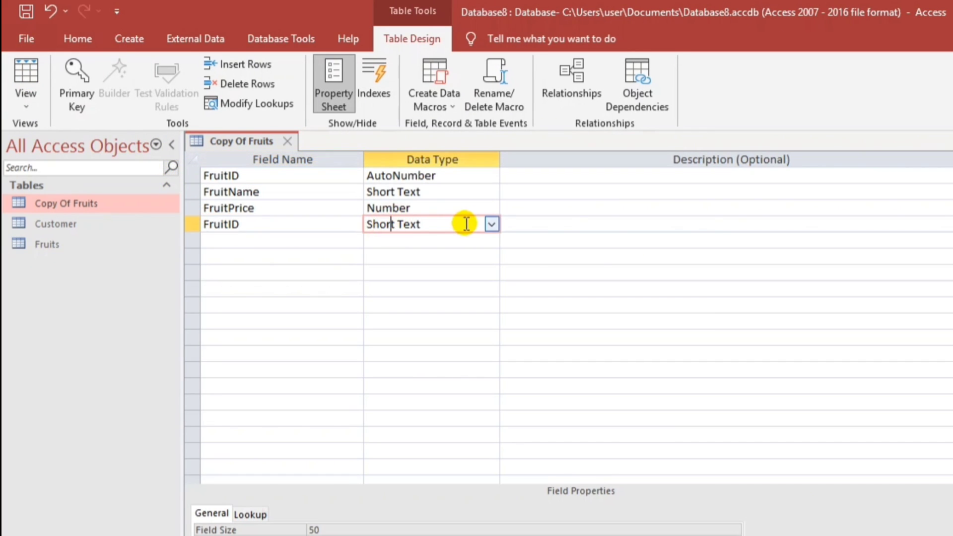
drag(466, 224, 304, 229)
text(A)
click(395, 256)
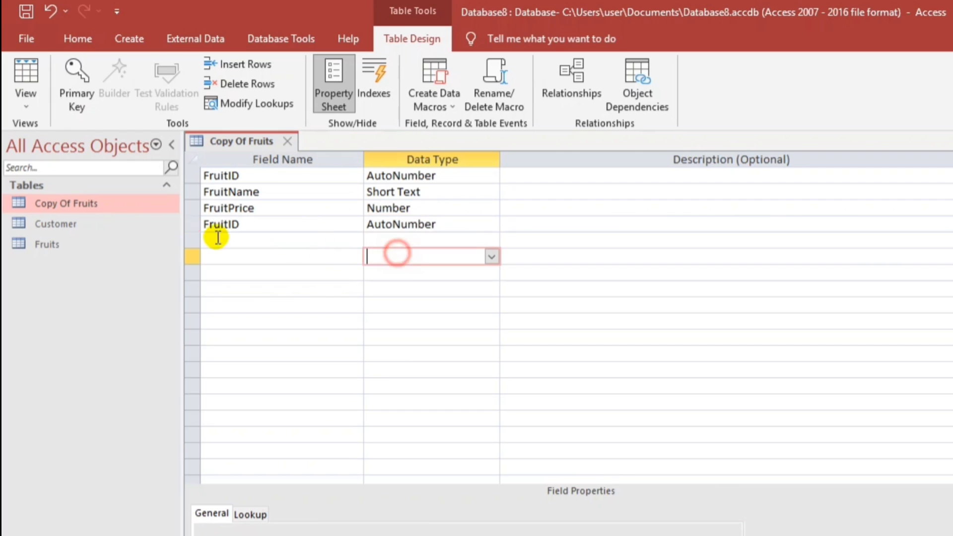
Delete the original FruitID field with its indexes from Copy Of Fruits and move the new FruitID field above FruitName.
click(188, 173)
right_click(184, 172)
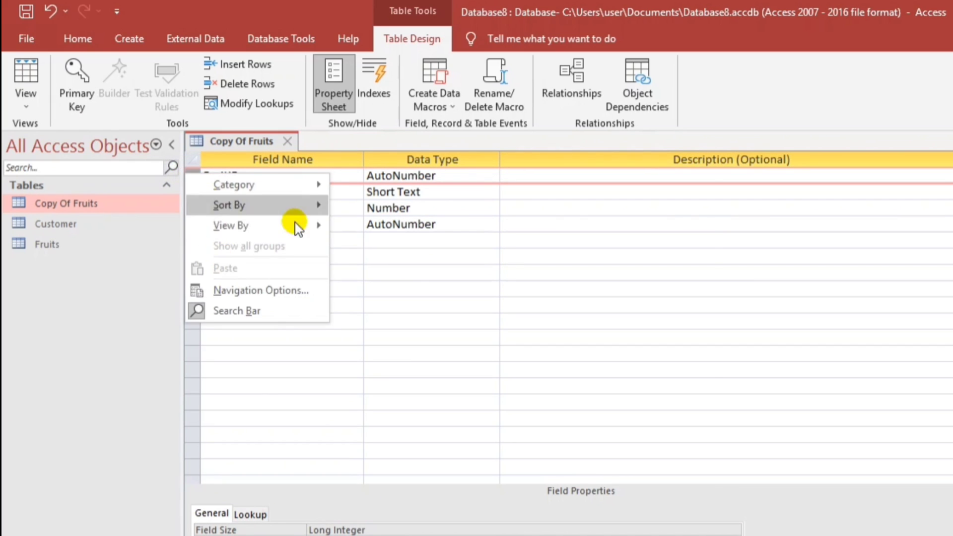
key(Escape)
right_click(192, 177)
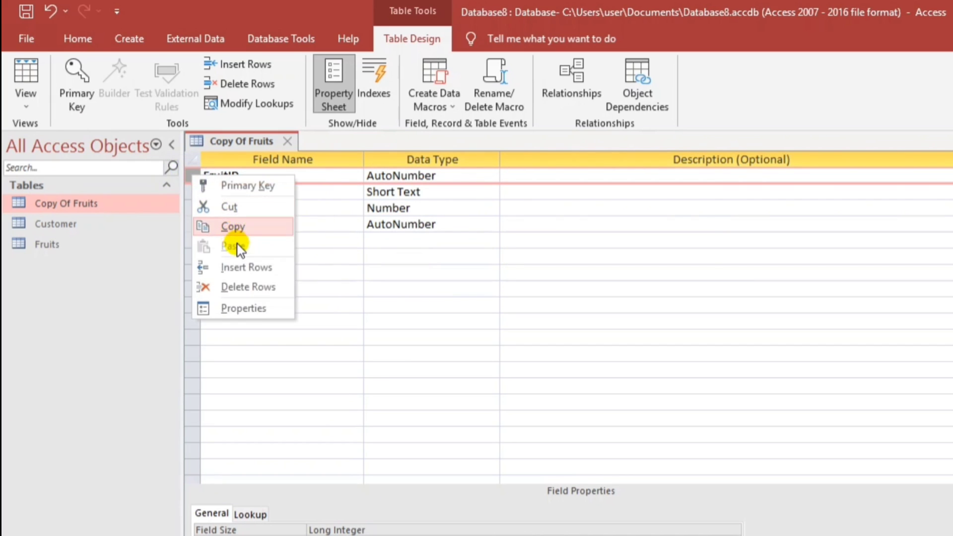
click(276, 284)
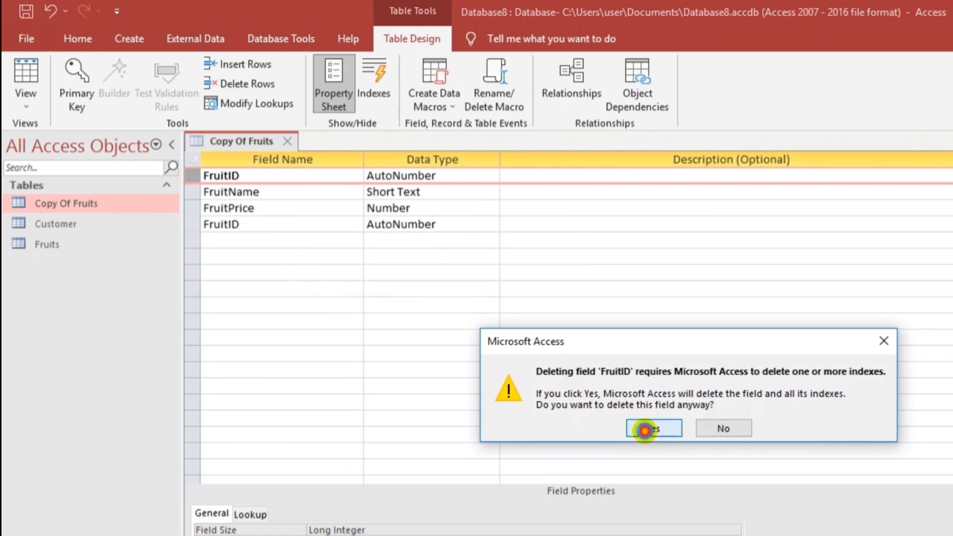
click(652, 427)
click(193, 209)
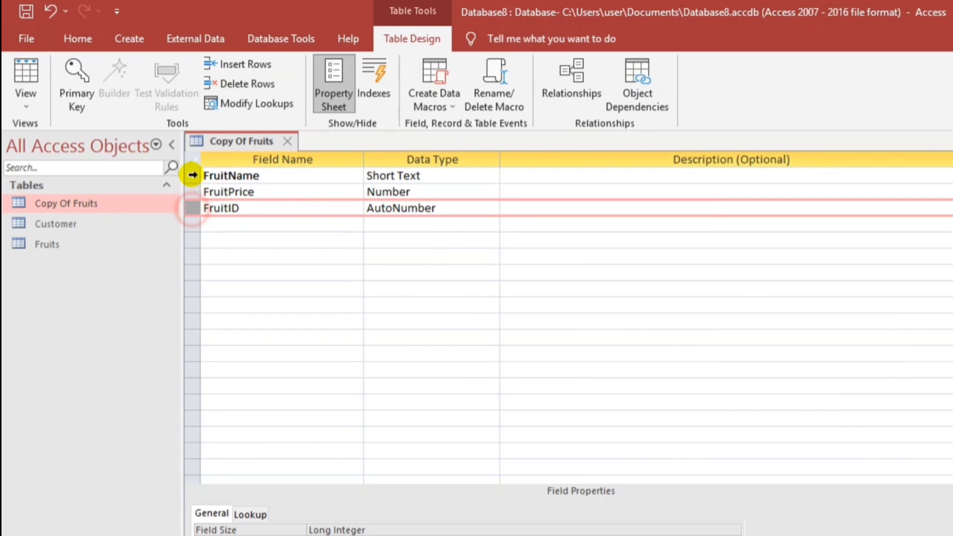
drag(193, 207, 197, 174)
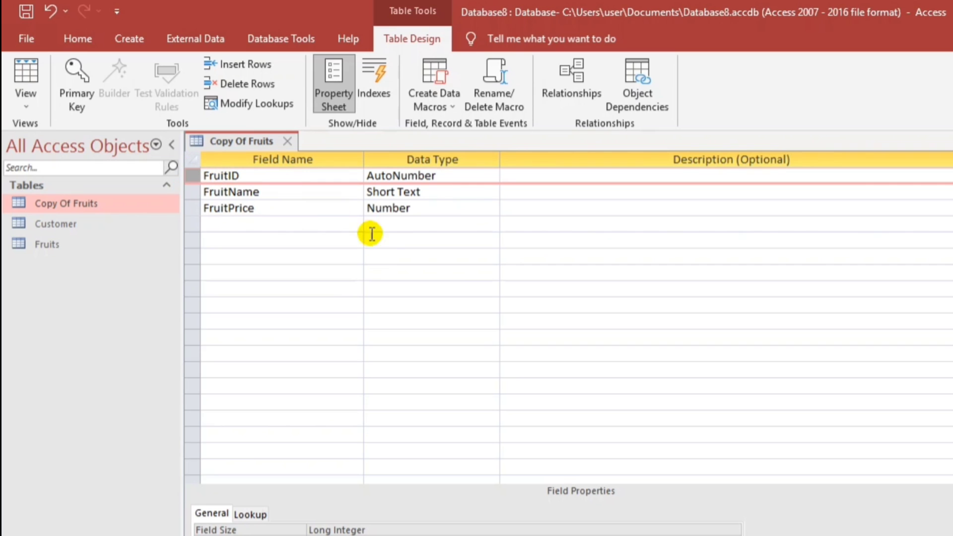
Switch Copy Of Fruits to Datasheet View, saving its design changes, and close the table.
click(385, 257)
click(26, 74)
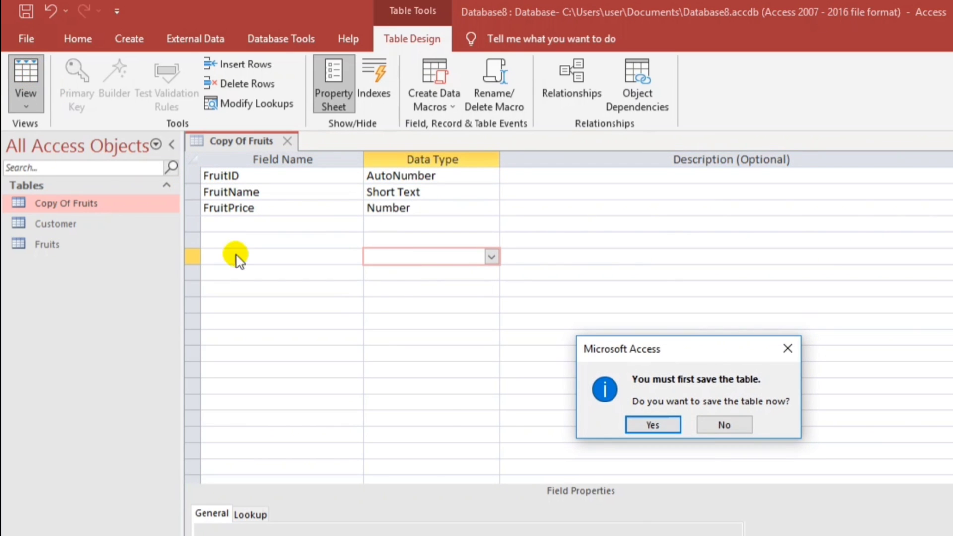
click(654, 423)
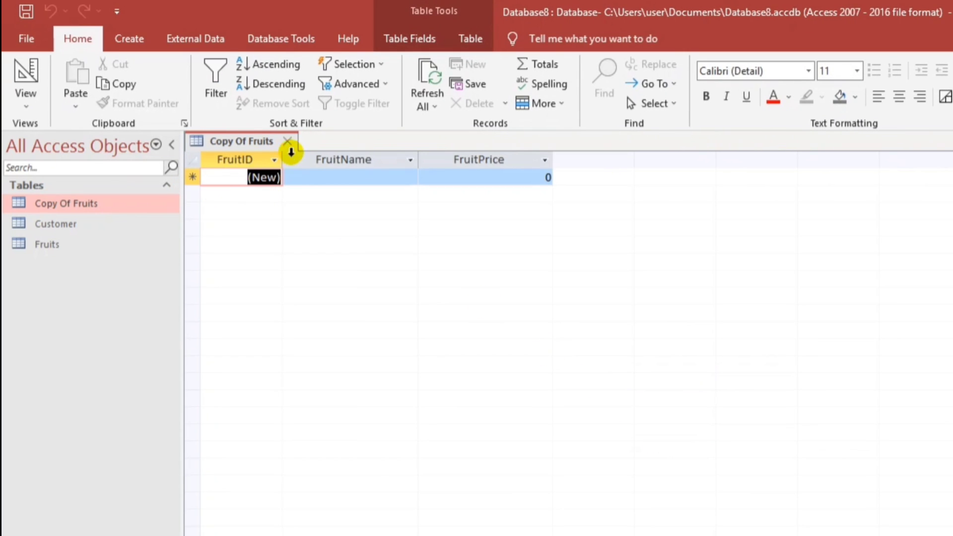
click(287, 141)
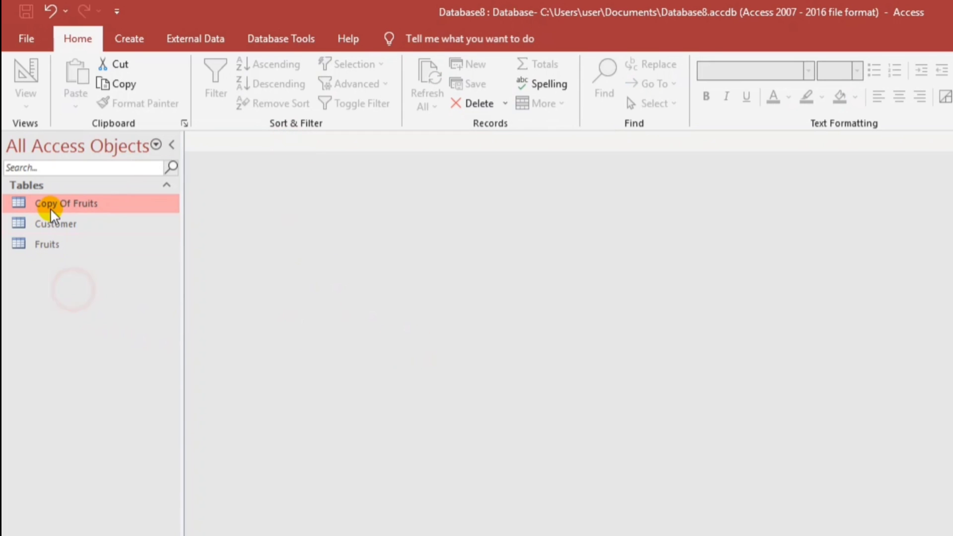
Delete the original Fruits table from the database.
click(50, 244)
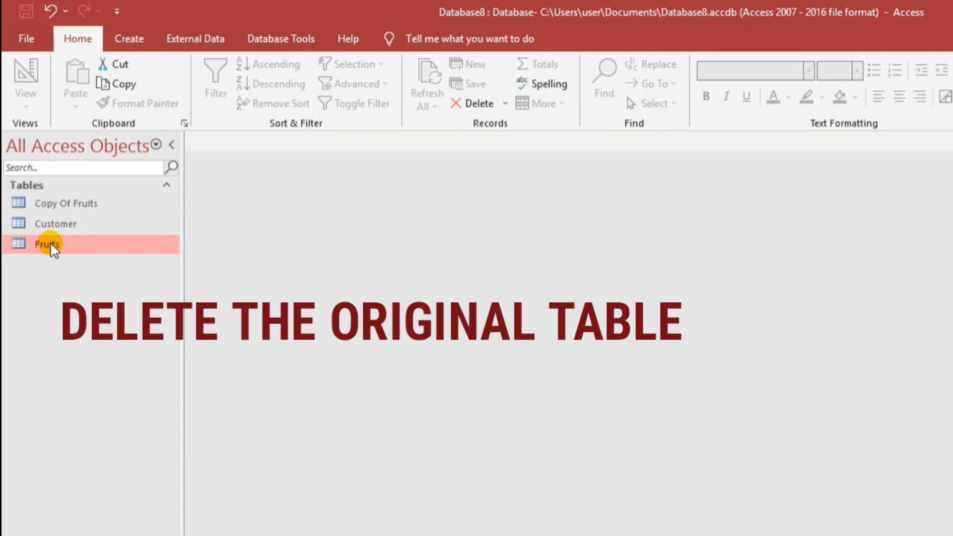
key(Delete)
key(Return)
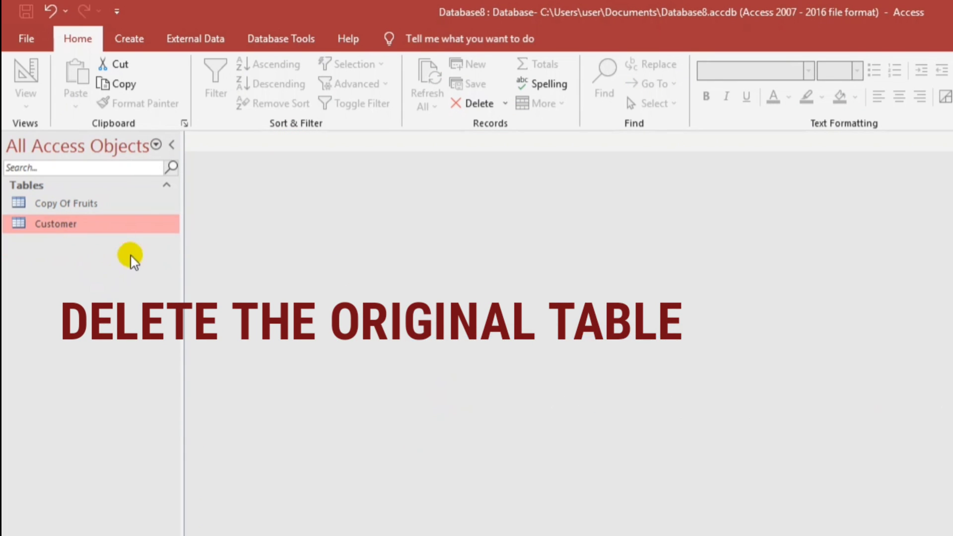
Rename the Copy Of Fruits table as Fruits.
click(64, 208)
key(F2)
drag(73, 204, 4, 203)
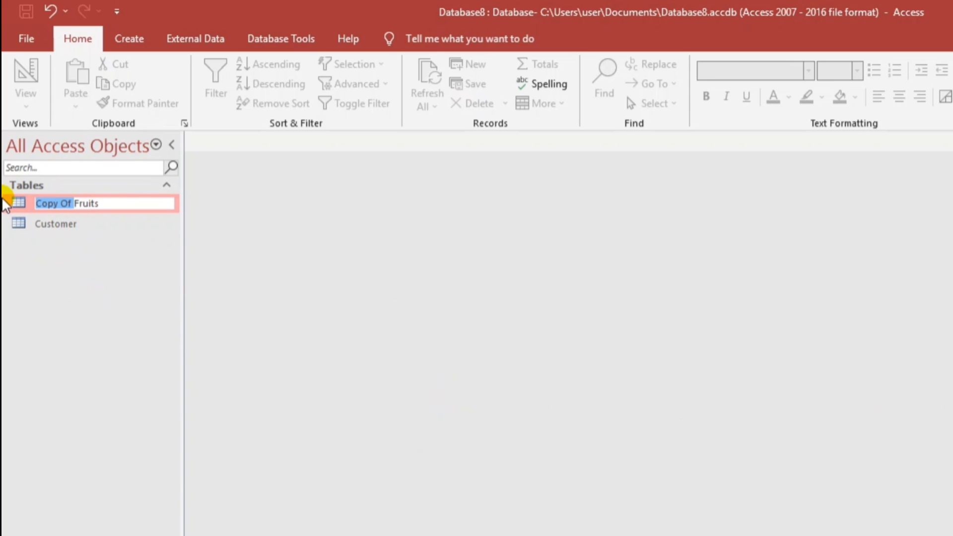
key(Delete)
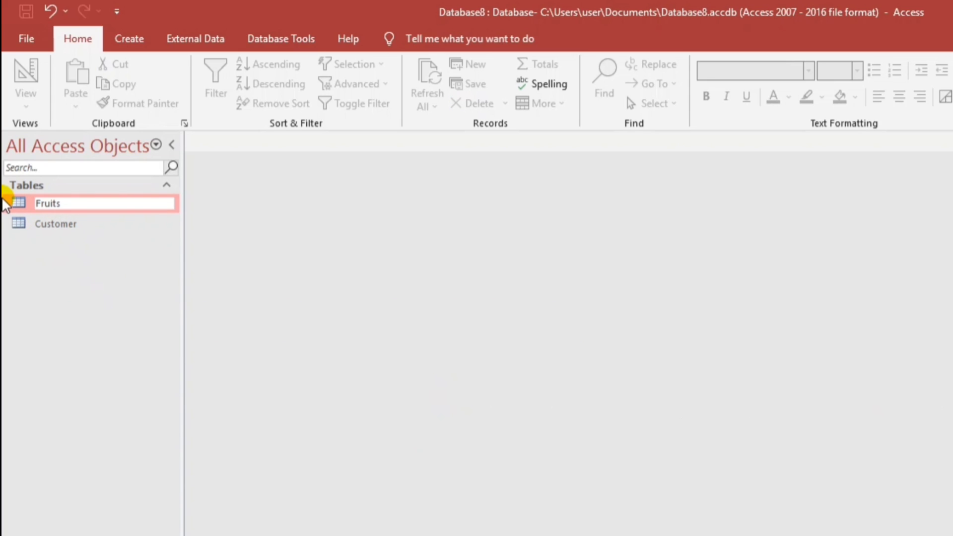
key(Return)
Open the Fruits table and add three records with the FruitName values Mango, Orange and Kalamansi.
double_click(57, 229)
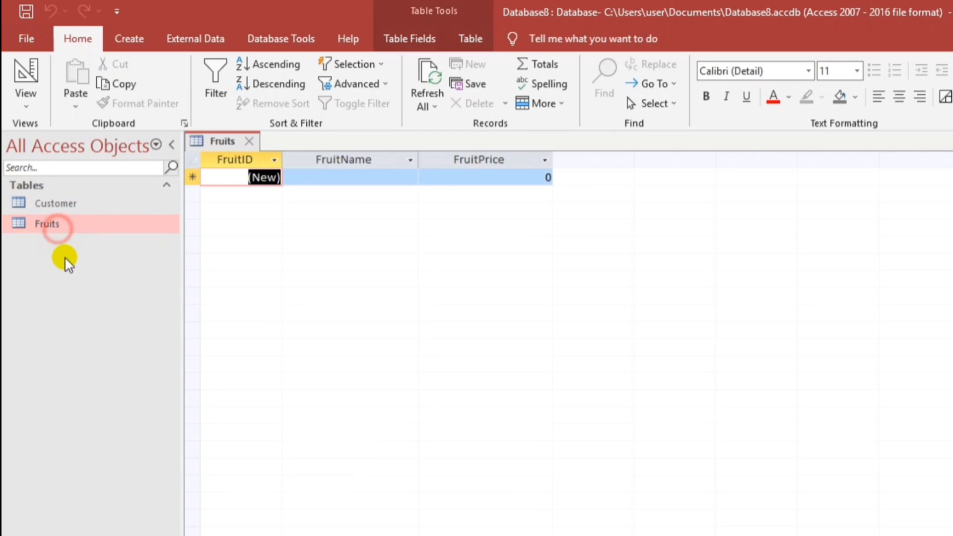
click(303, 177)
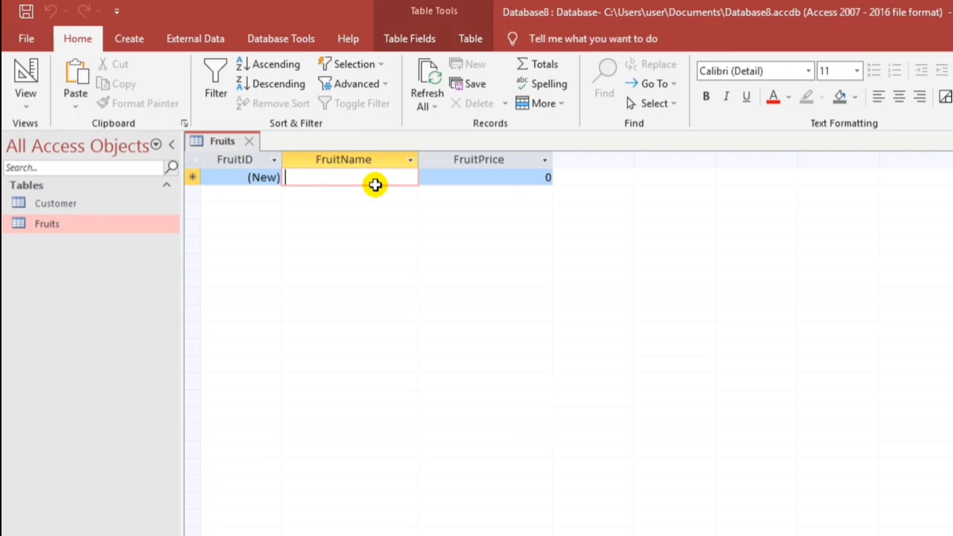
text(Mango)
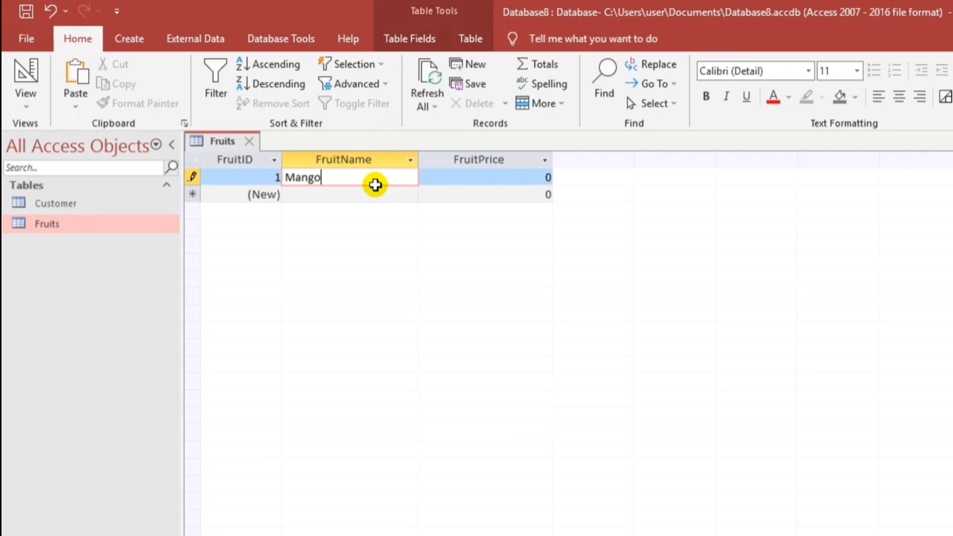
key(Down)
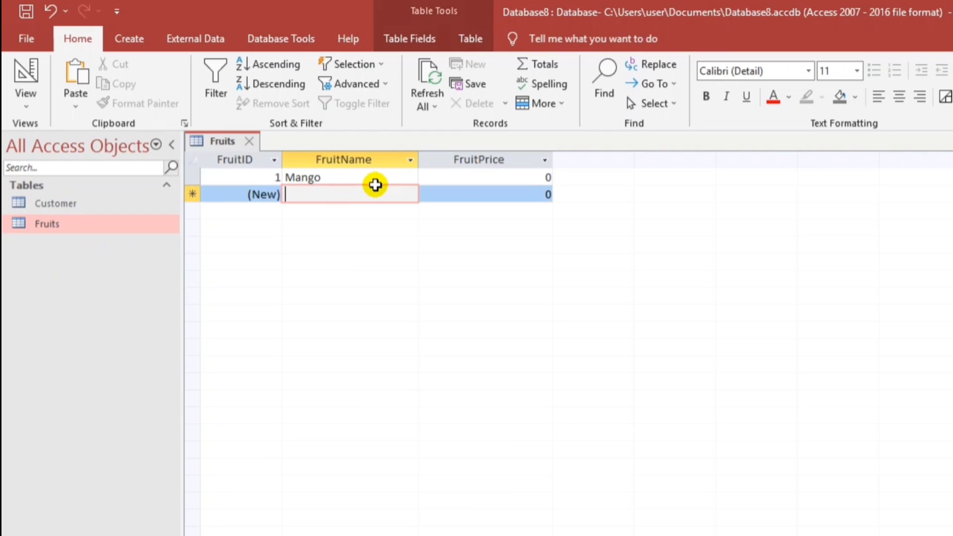
text(Orang)
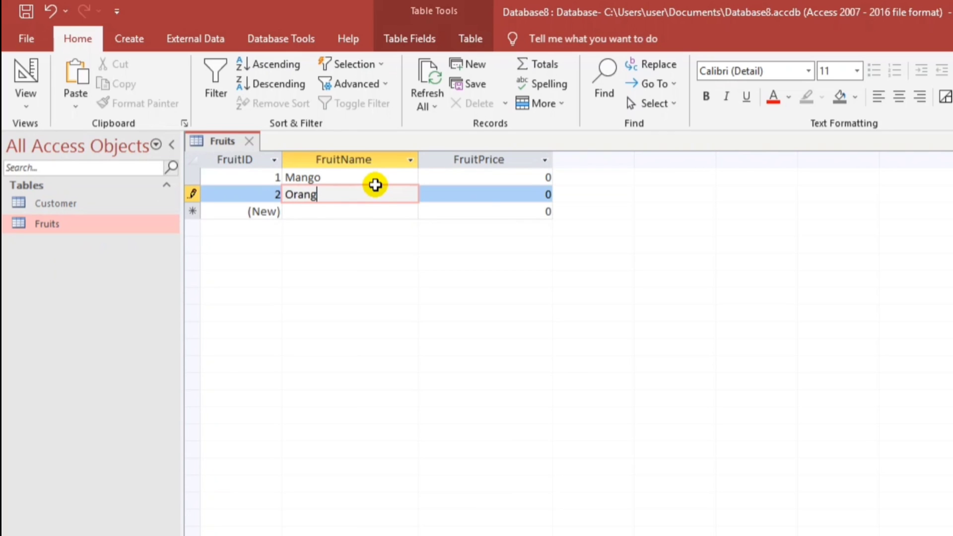
text(e)
key(Down)
text(Kala)
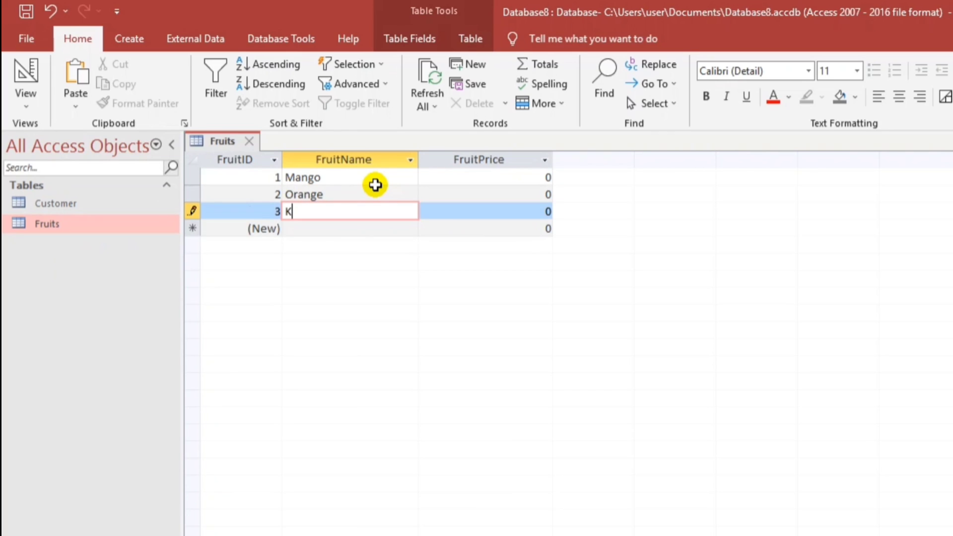
text(mansi)
click(376, 230)
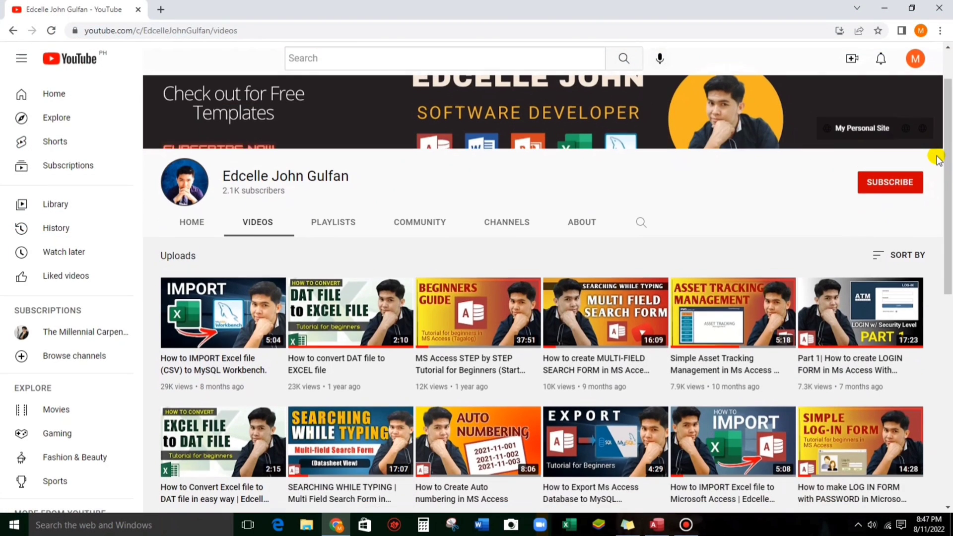
scroll(936, 157, down, 1)
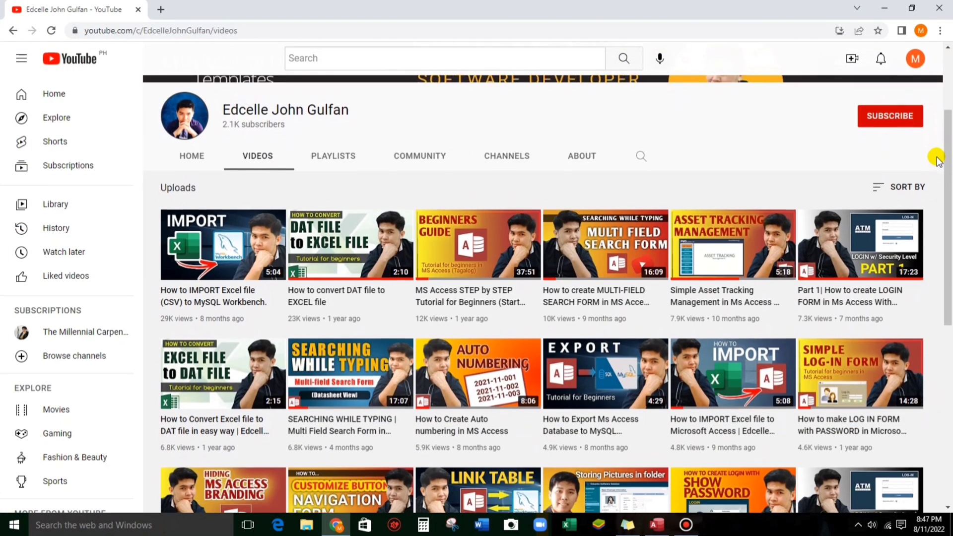
scroll(936, 159, down, 2)
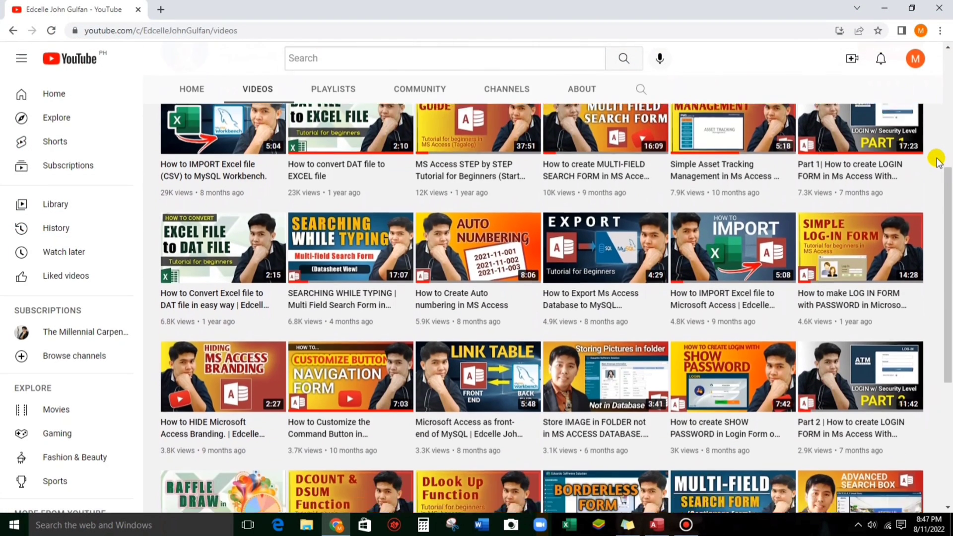
scroll(937, 160, down, 3)
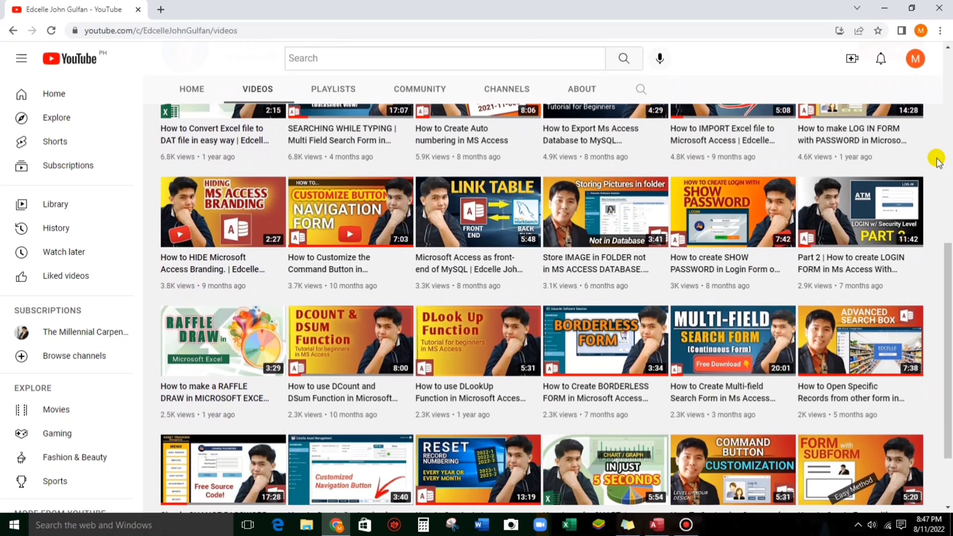
scroll(936, 159, down, 2)
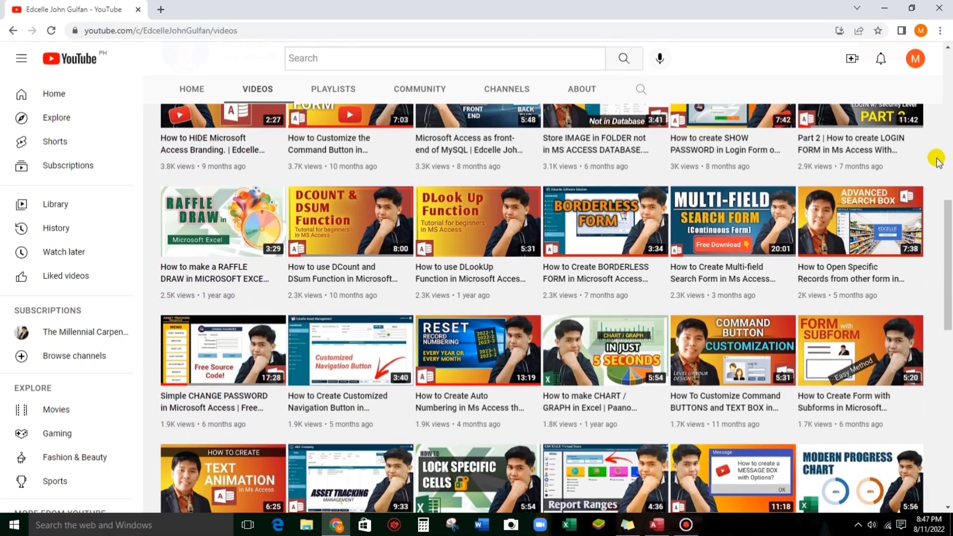
scroll(936, 159, down, 3)
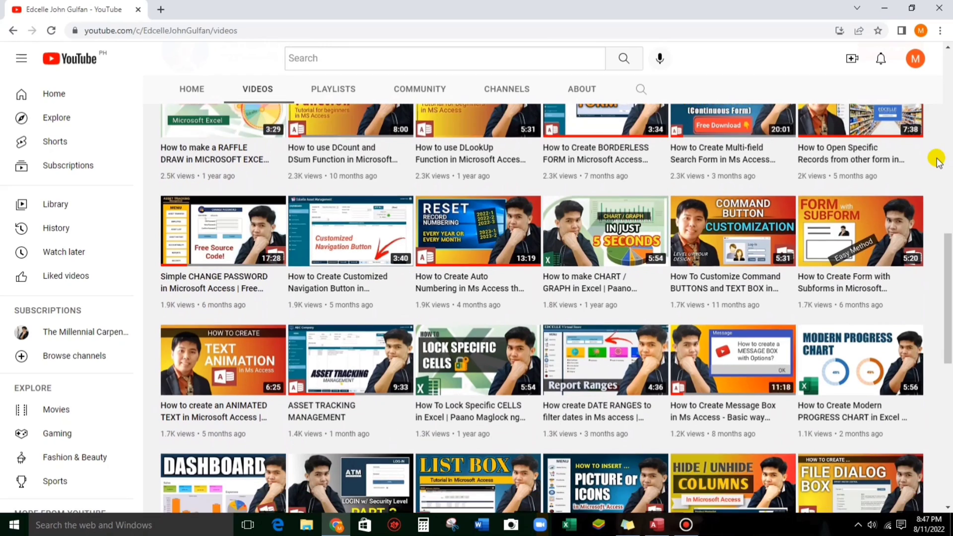